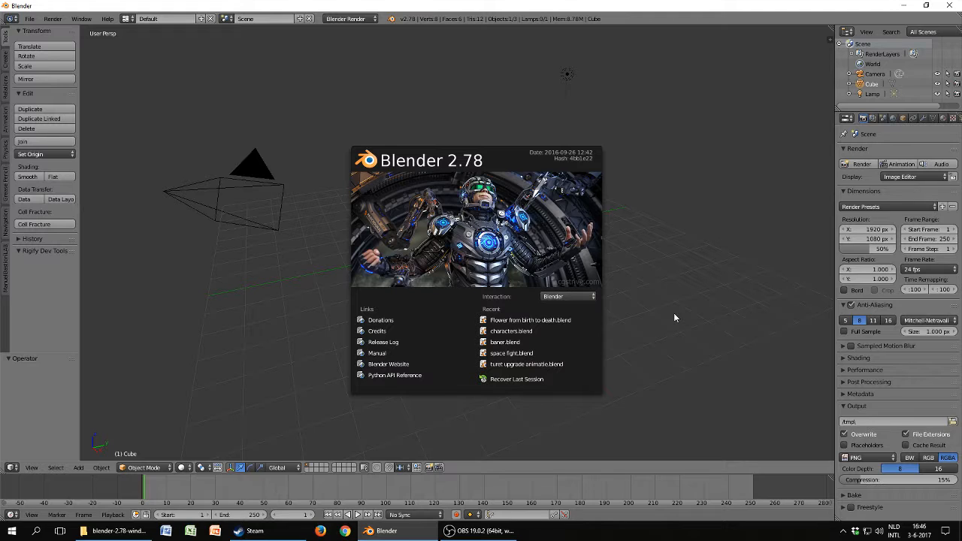
Dismiss the splash screen and orbit the 3D view around the default cube.
click(562, 321)
click(722, 113)
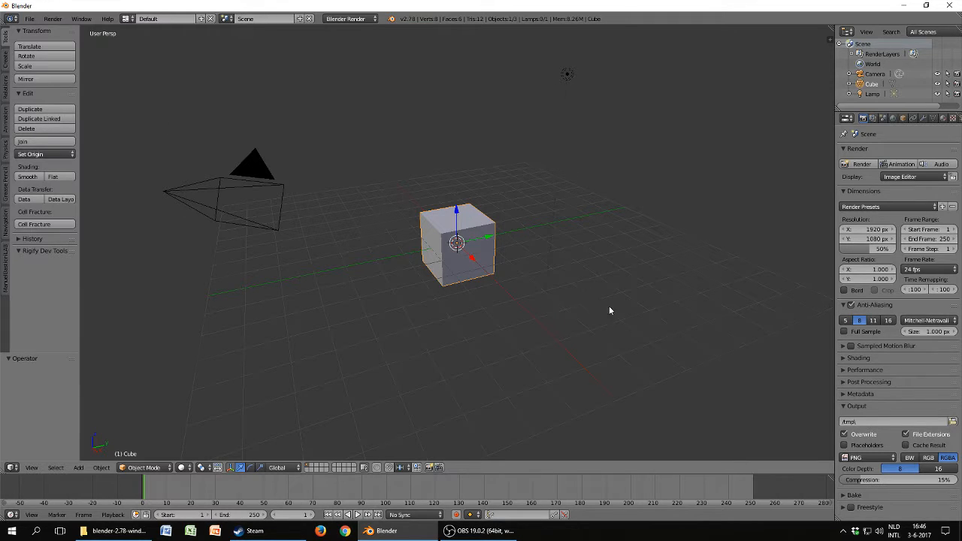
middle_drag(608, 305, 539, 305)
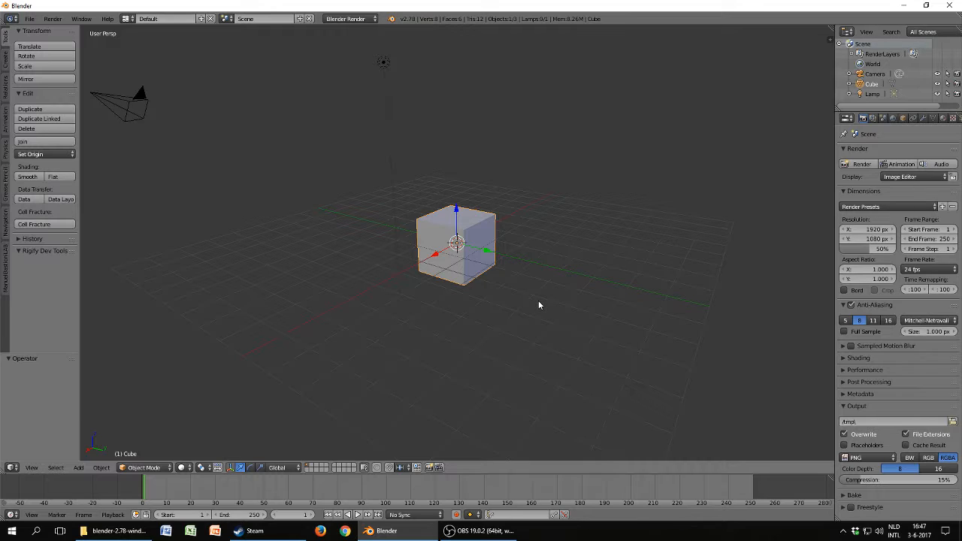
View the cube from the front, right, top and bottom, and return to the front view in orthographic projection.
key(KP_1)
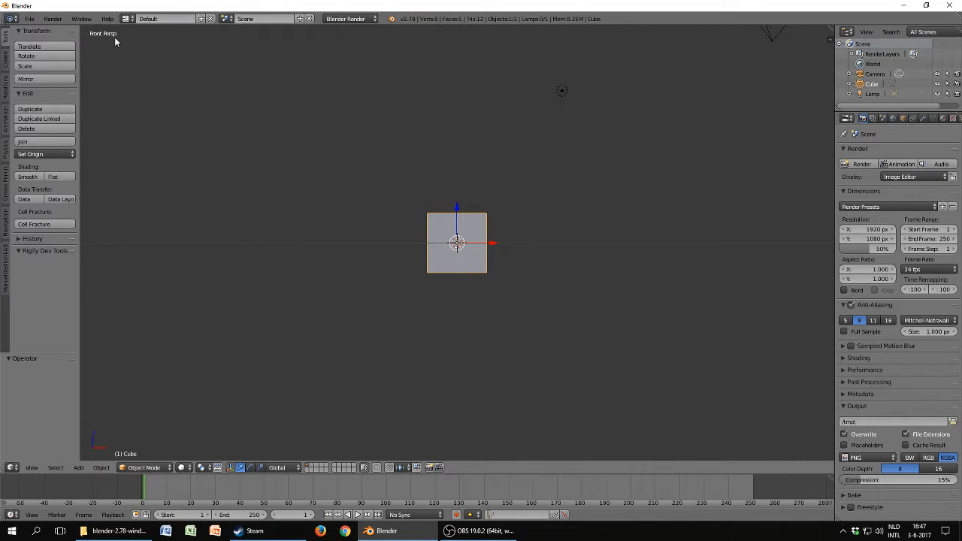
key(KP_3)
key(KP_7)
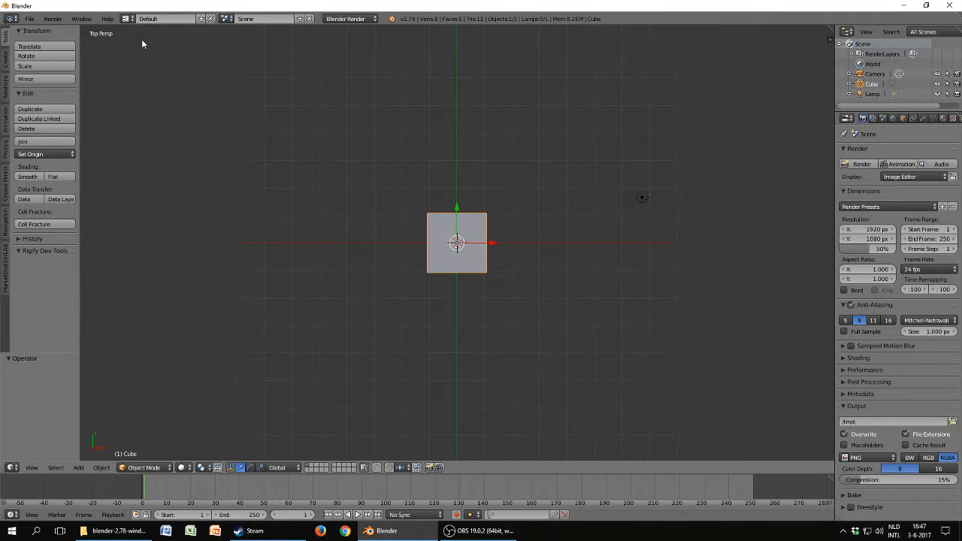
key(ctrl+KP_7)
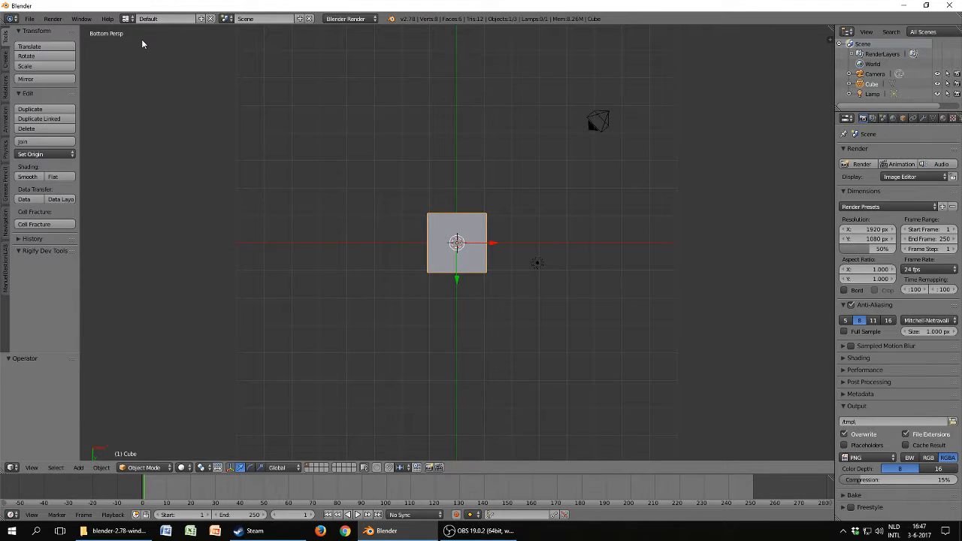
key(KP_1)
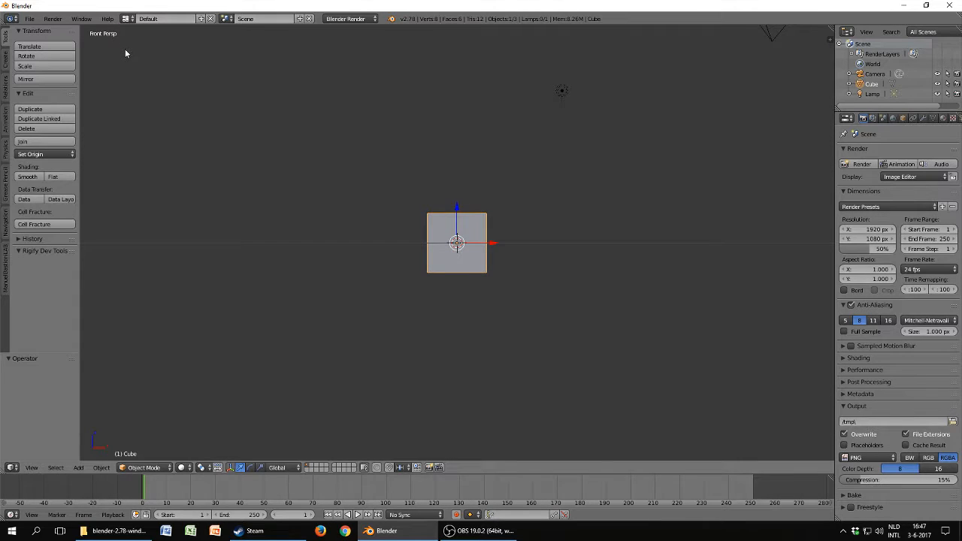
key(KP_5)
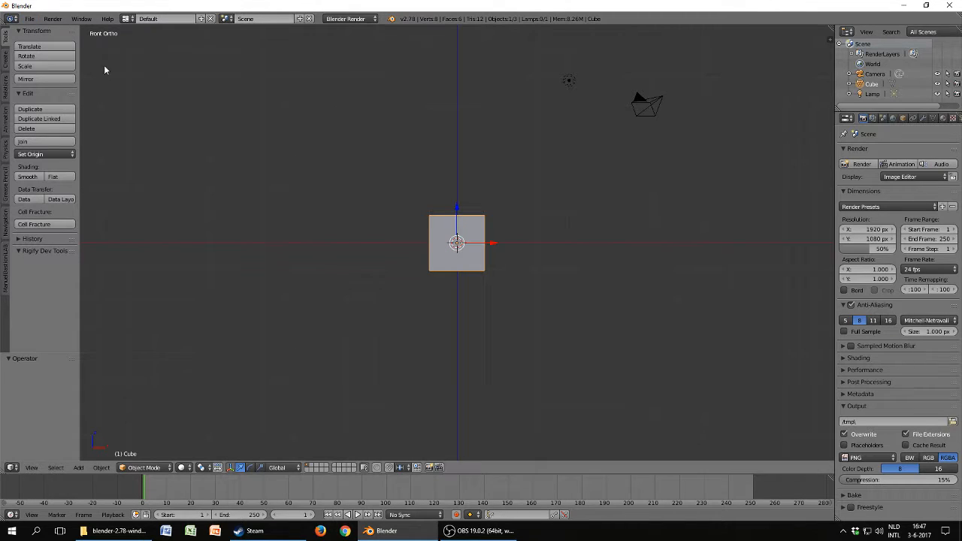
Open the add-on section of the user preferences and disable the 3D View: 3D Navigation add-on.
click(6, 228)
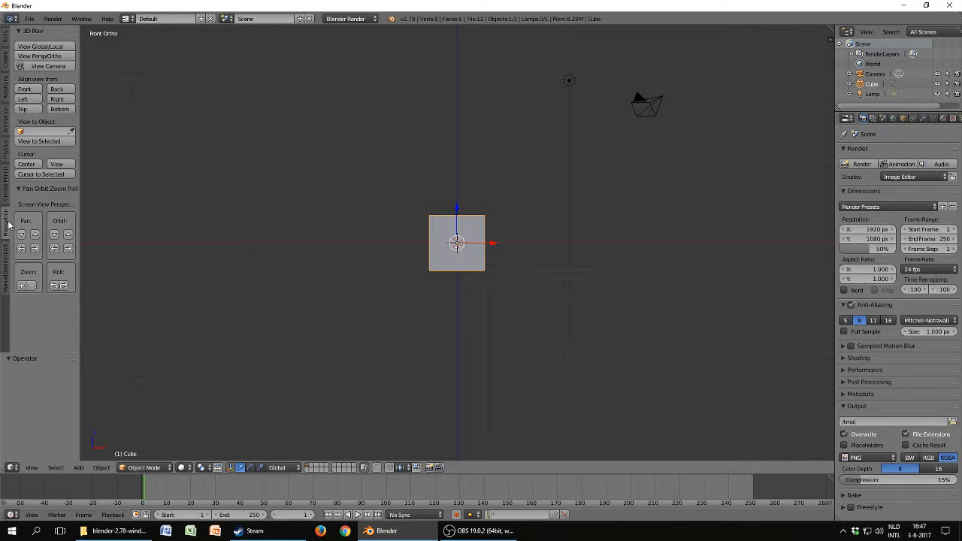
click(28, 19)
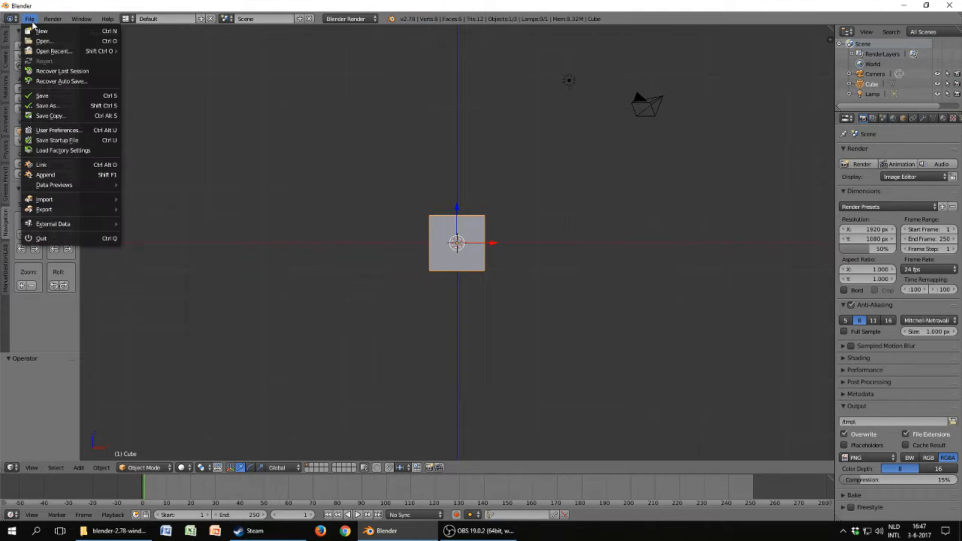
click(58, 130)
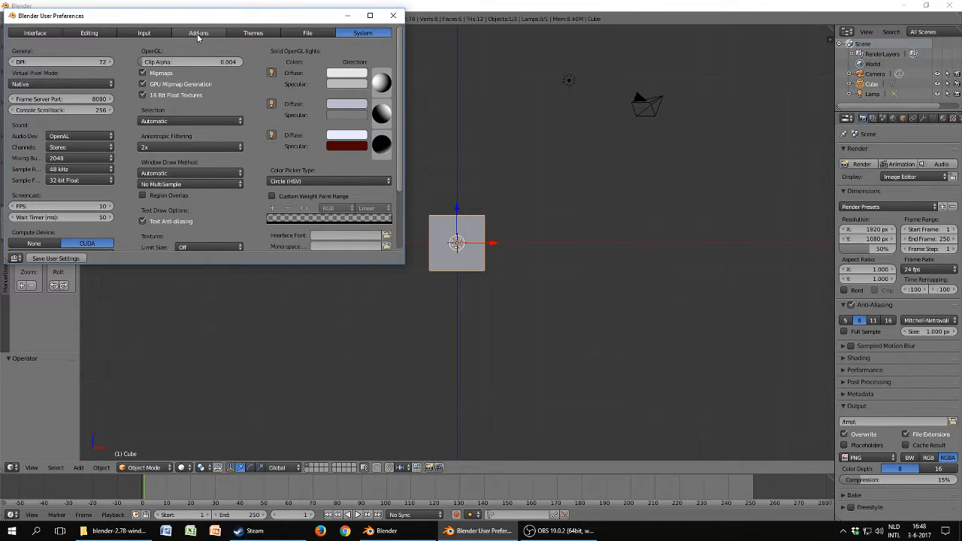
click(196, 34)
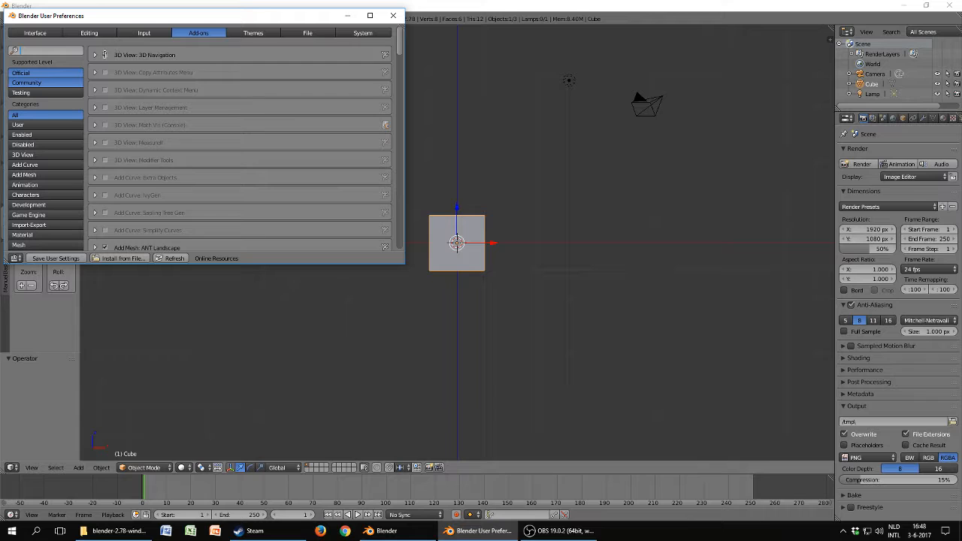
click(105, 54)
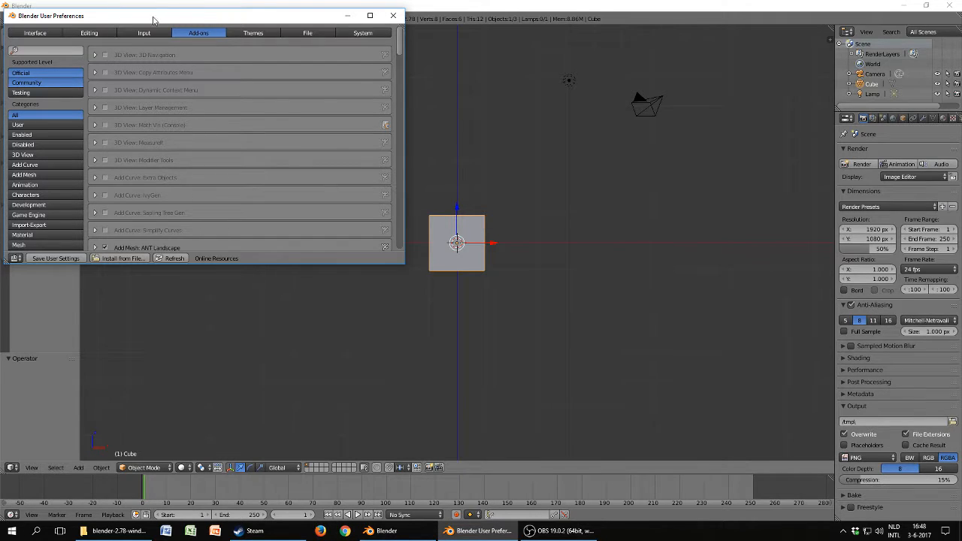
Enable the 3D View: 3D Navigation add-on, save the user settings and close the preferences.
drag(154, 15, 337, 57)
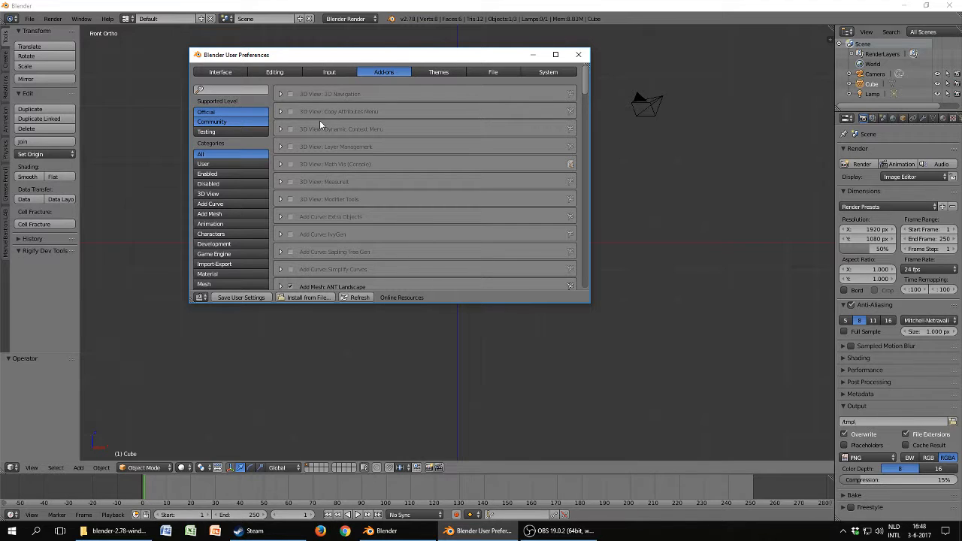
click(290, 95)
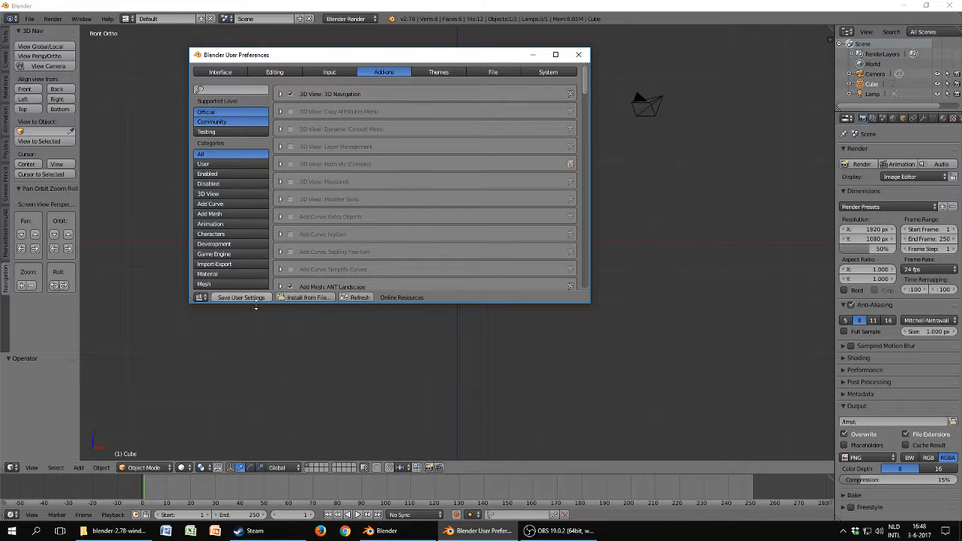
click(234, 297)
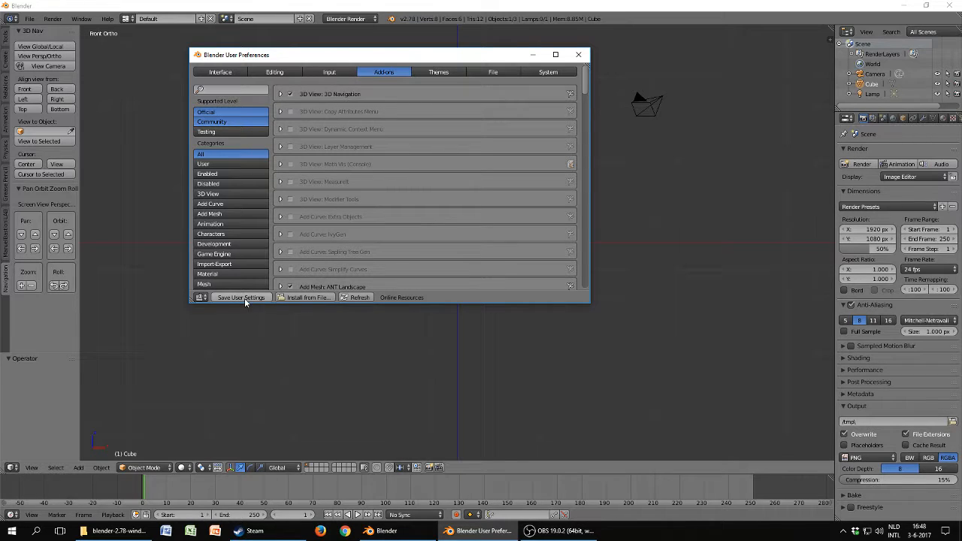
click(578, 55)
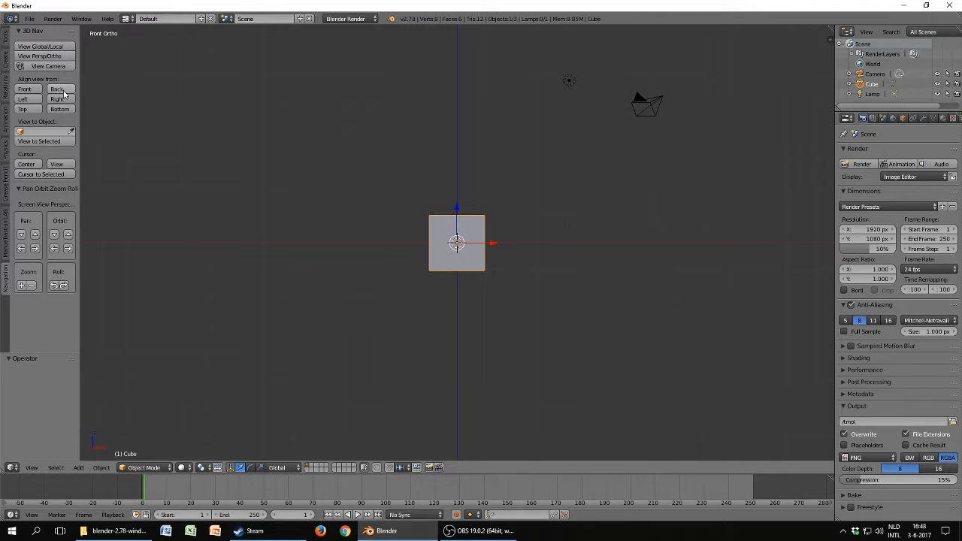
Use the 3D Navigation add-on to align the view from the back, top, bottom and right of the cube.
click(56, 89)
click(24, 109)
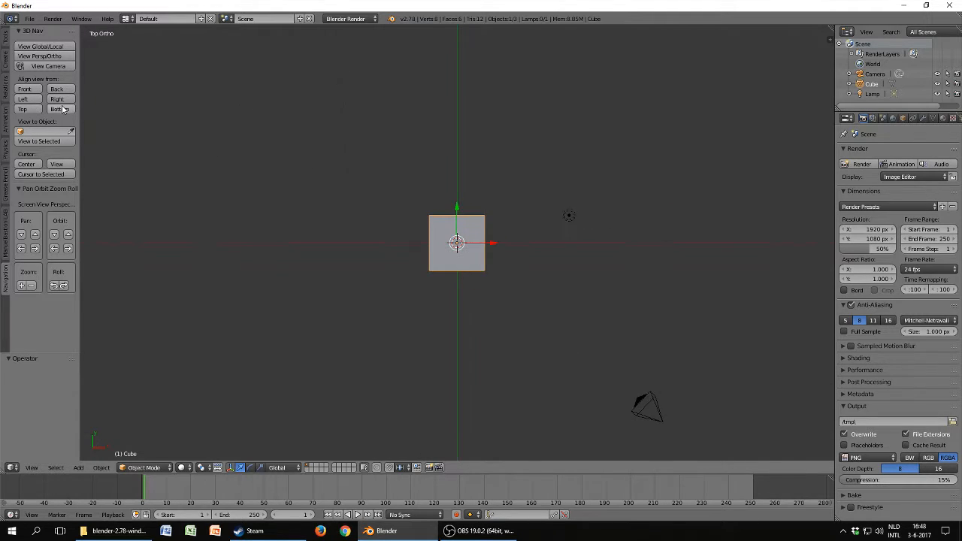
click(60, 109)
click(57, 98)
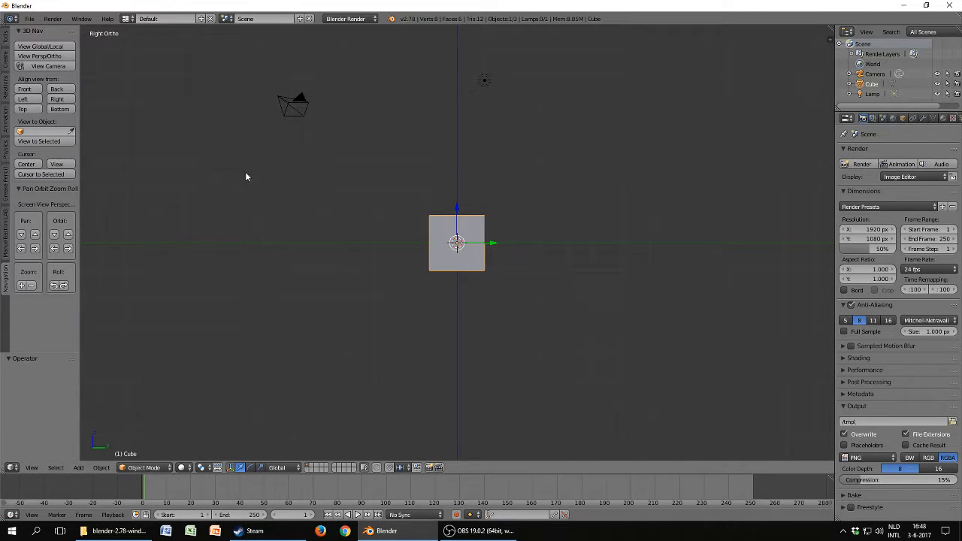
Place the 3D cursor away from the cube and snap it back to the scene's center.
click(218, 167)
click(26, 164)
key(ctrl+s)
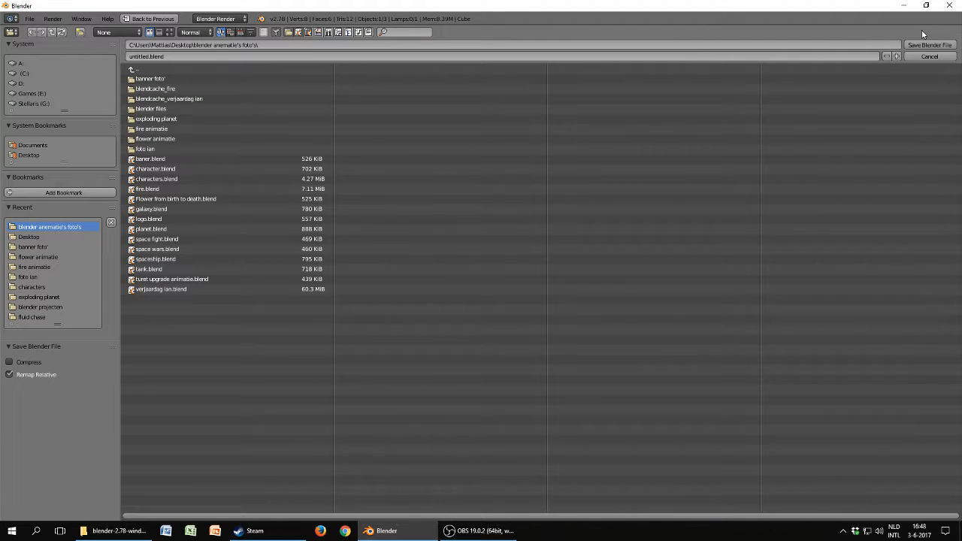
click(929, 57)
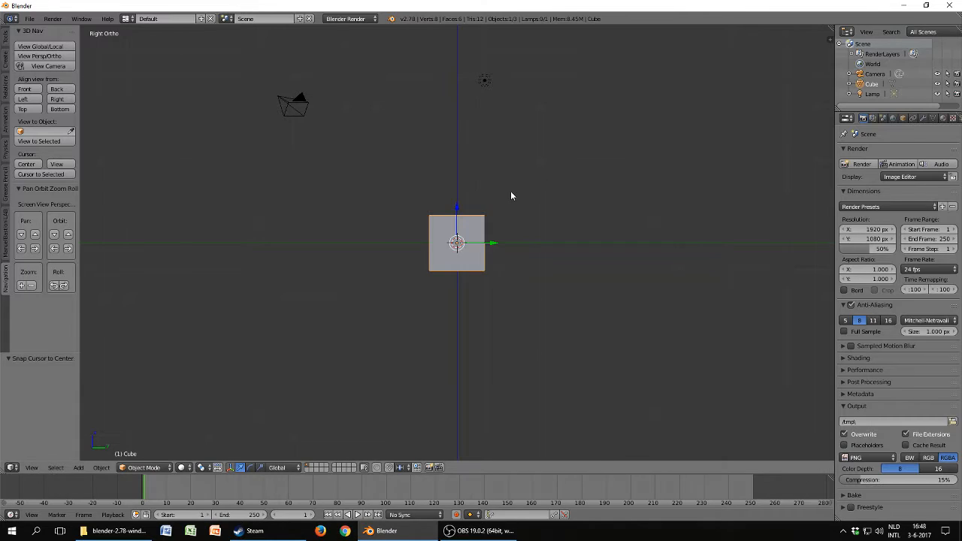
key(shift+s)
Orbit around the cube to examine it and its axes from several angles in the orthographic user view.
mouse_move(622, 323)
middle_down()
mouse_move(555, 338)
mouse_move(519, 323)
mouse_move(447, 358)
middle_up()
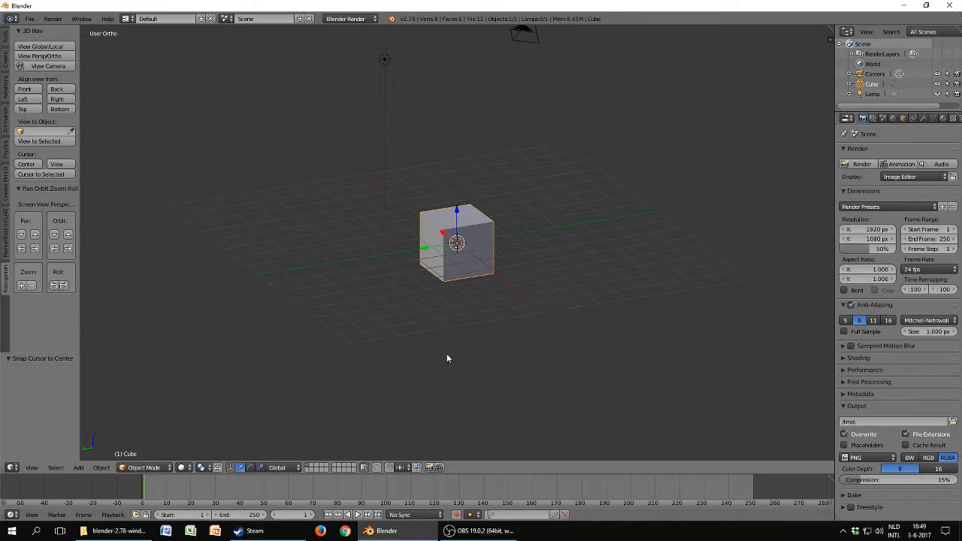
middle_drag(428, 270, 113, 283)
middle_drag(228, 291, 321, 279)
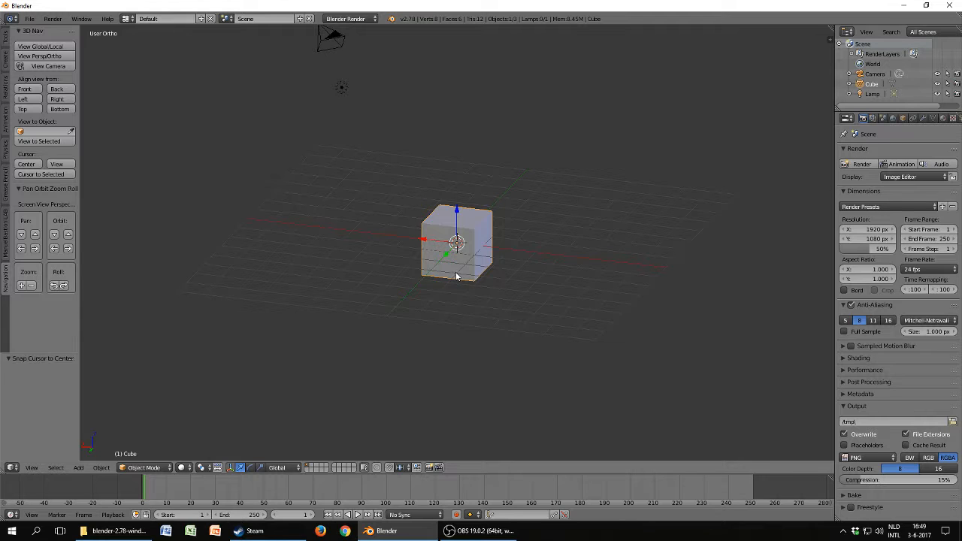
middle_drag(457, 273, 491, 273)
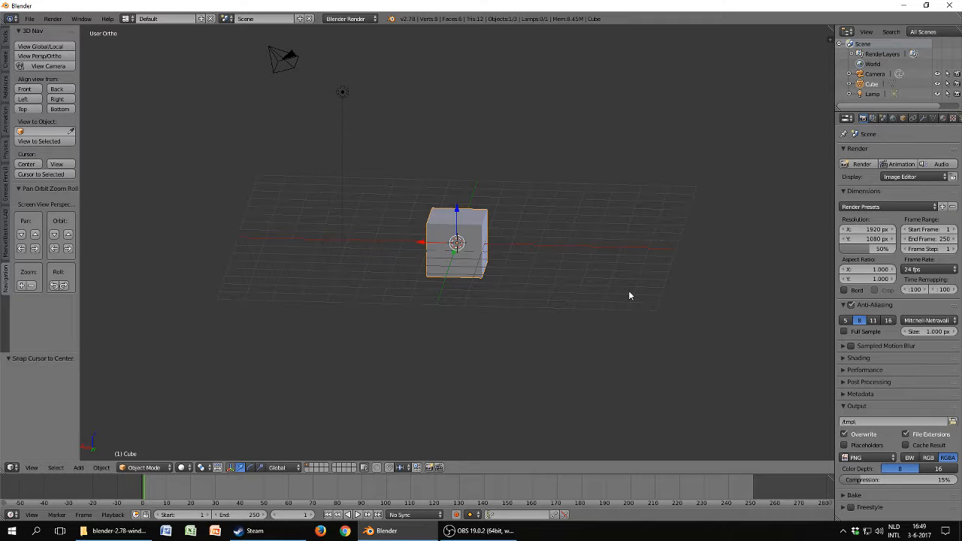
middle_drag(520, 315, 541, 320)
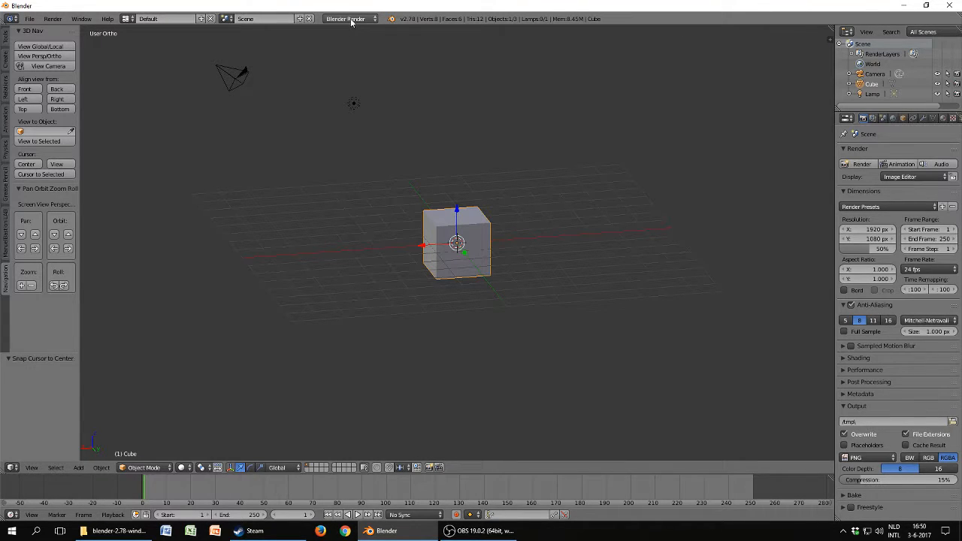
Switch the screen layout to Video Editing and on to Compositing to examine their editor arrangements.
click(127, 20)
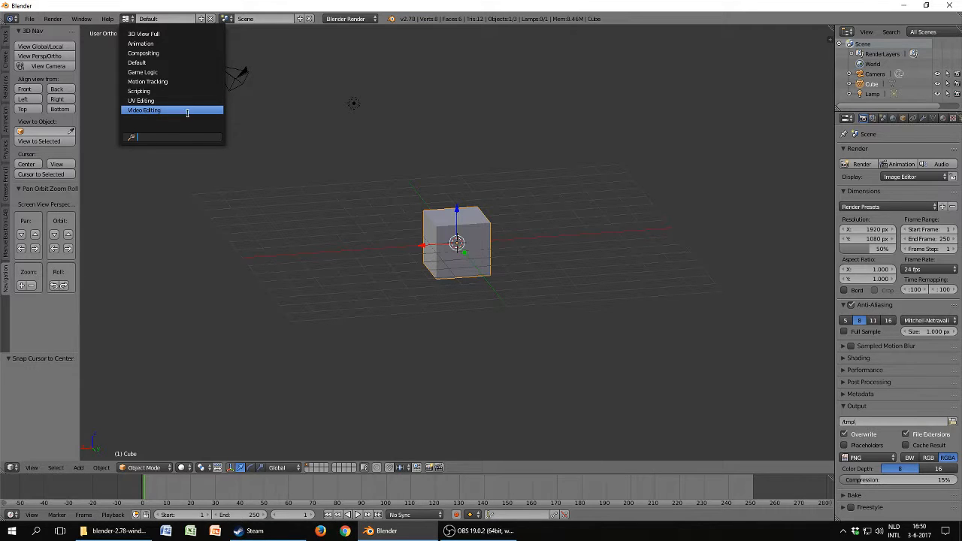
click(148, 110)
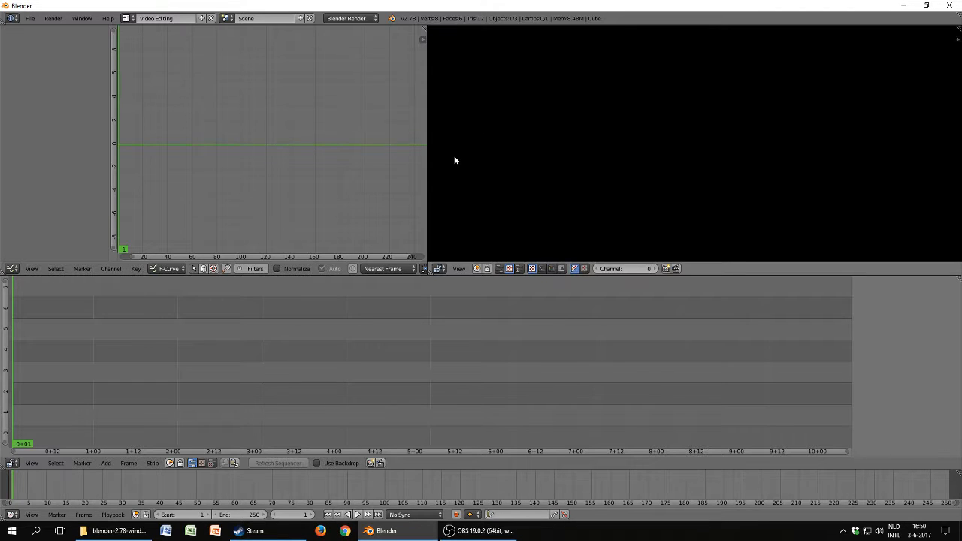
click(126, 18)
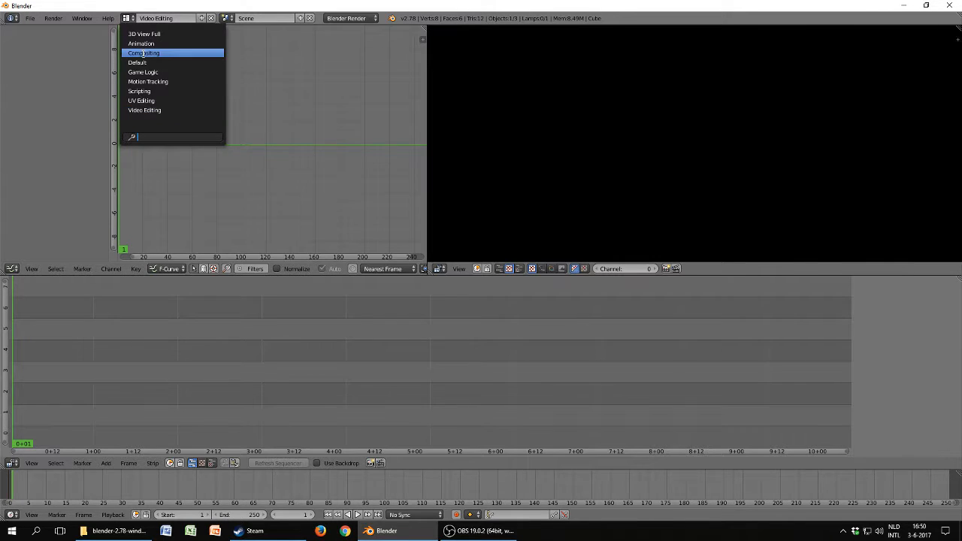
click(145, 54)
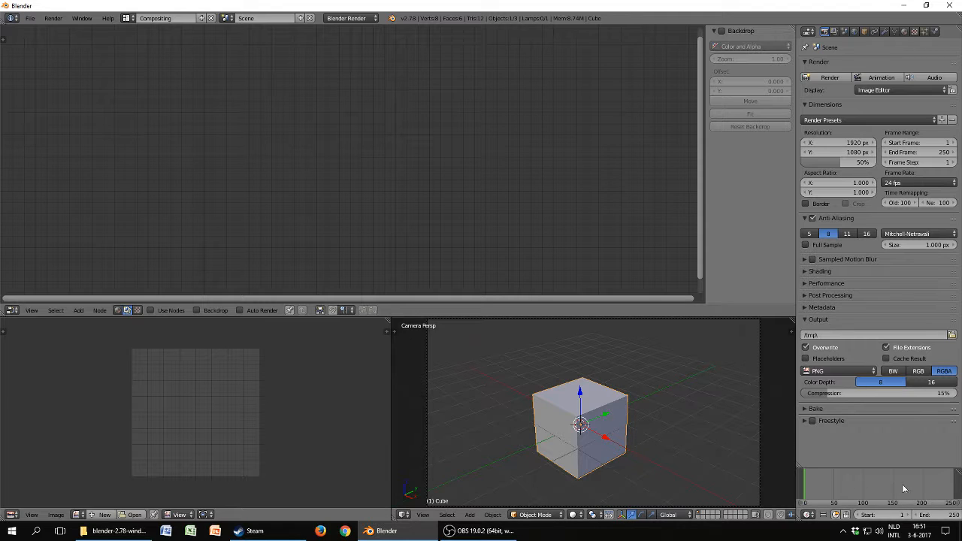
Examine the list of scenes and the World, Scene and Object properties of the cube's scene.
click(227, 18)
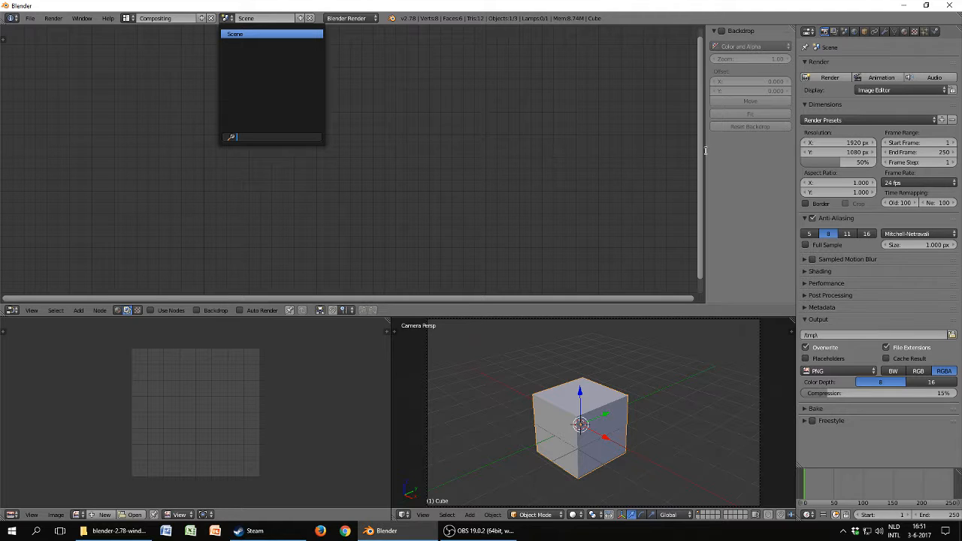
click(850, 34)
click(851, 33)
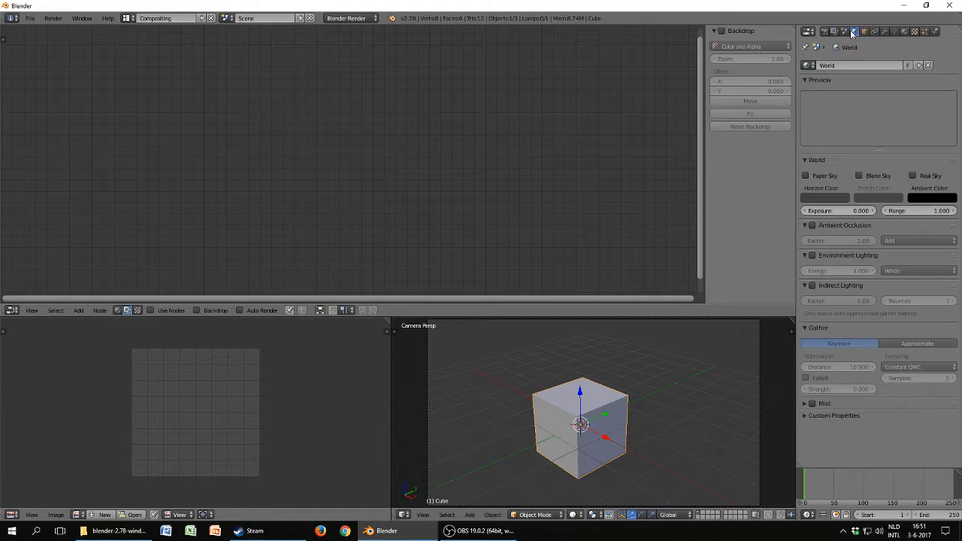
click(845, 32)
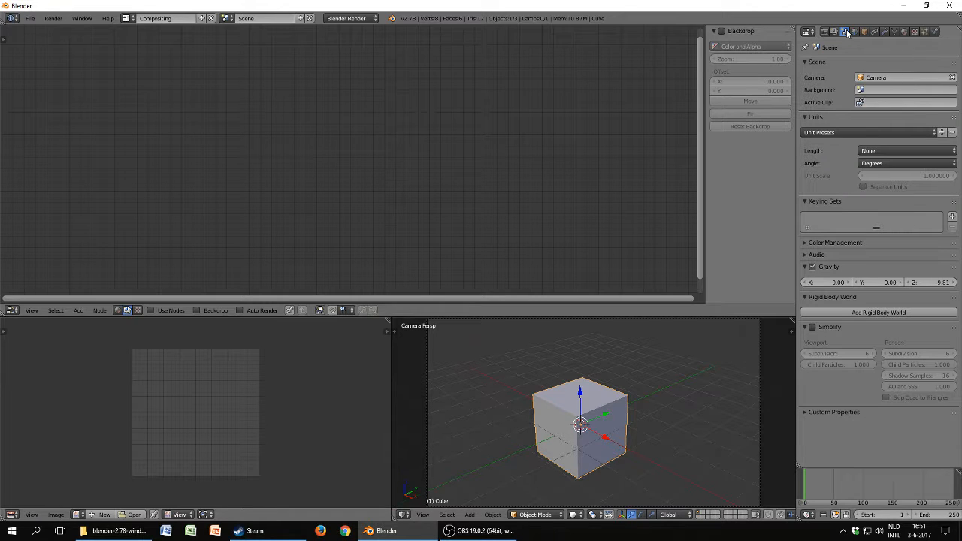
click(864, 31)
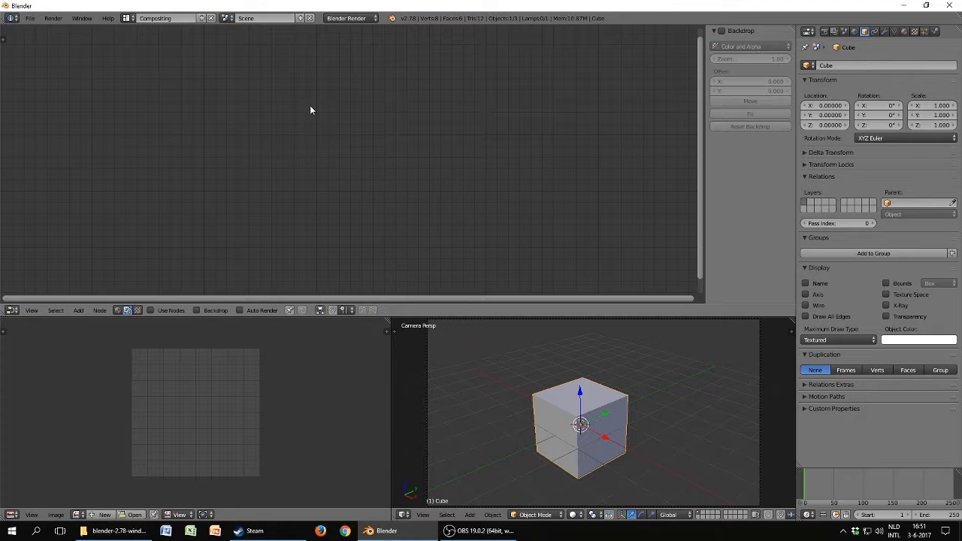
click(228, 18)
click(228, 18)
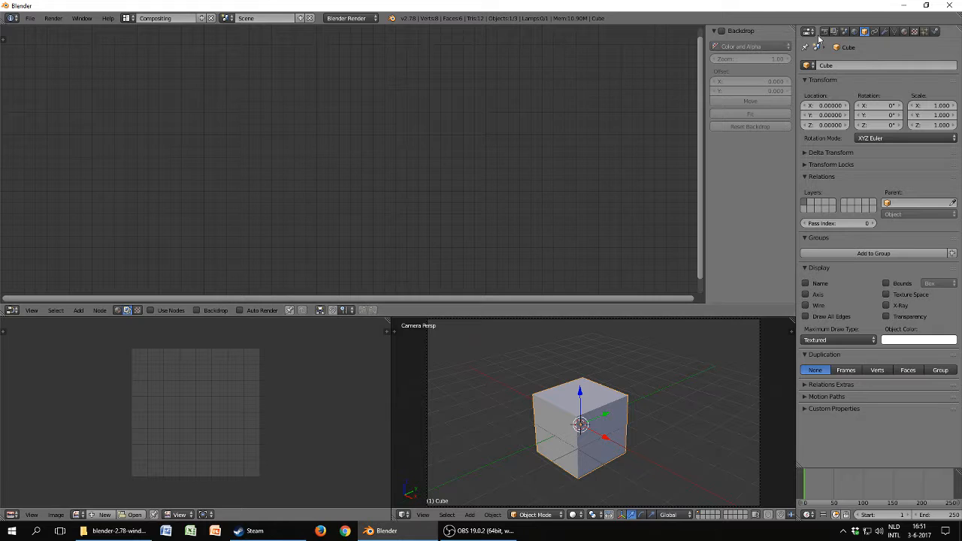
Return the workspace to the Default screen layout.
click(125, 18)
click(137, 63)
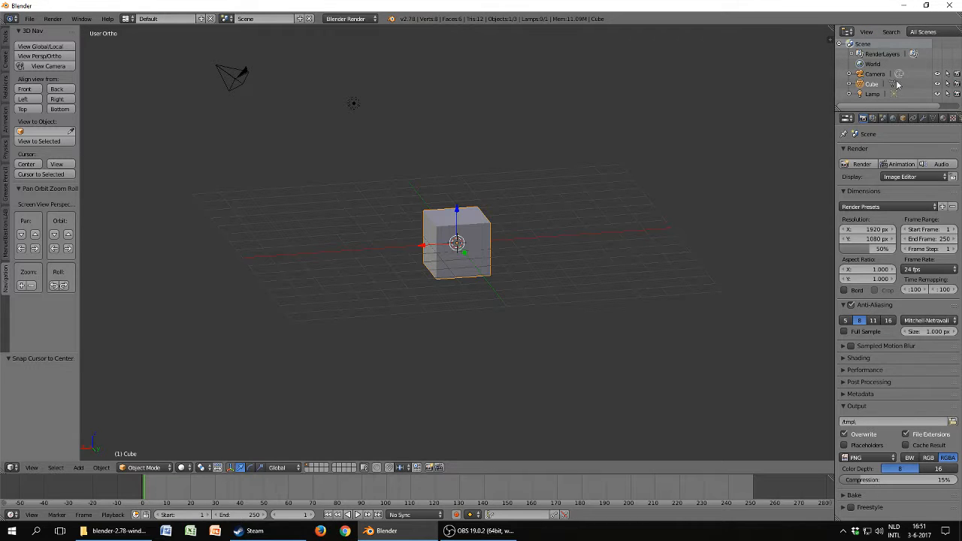
Look through the editor types available for the Outliner area and switch the 3D view to the front orthographic view.
click(848, 32)
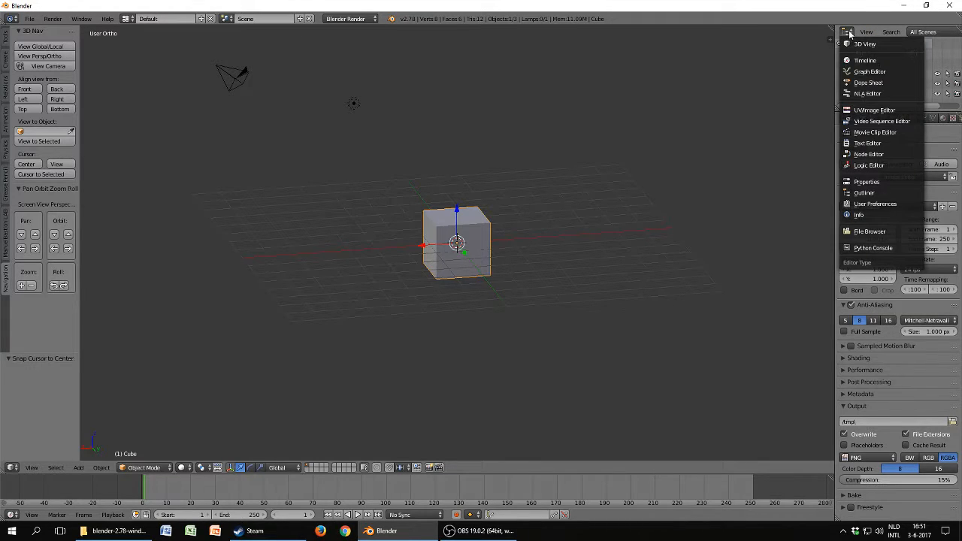
click(848, 34)
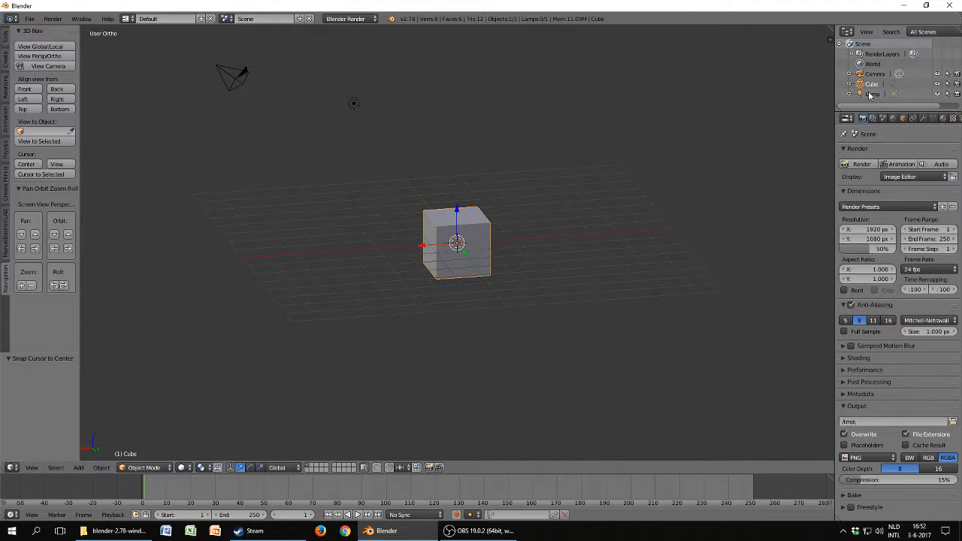
key(KP_1)
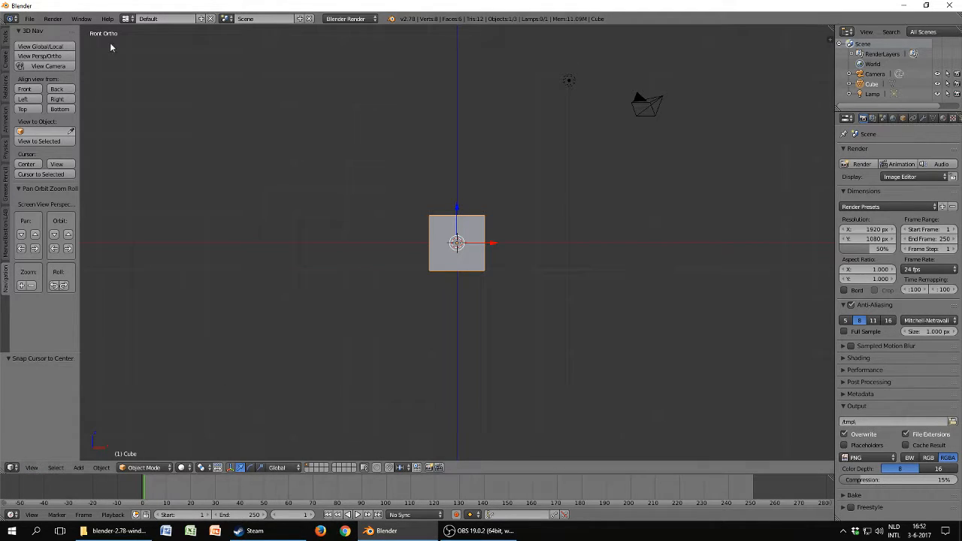
Change the main 3D view area to a Timeline and back to a 3D View.
click(11, 467)
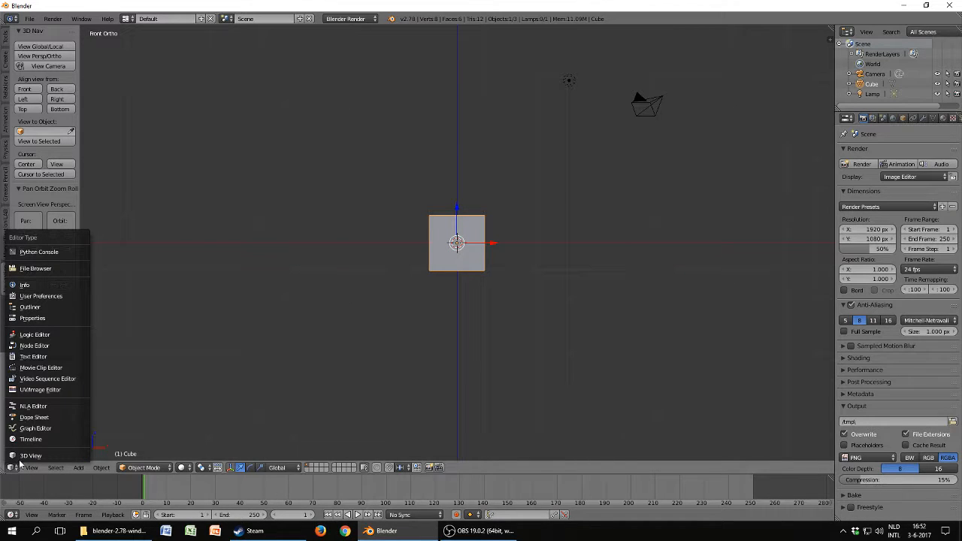
click(33, 440)
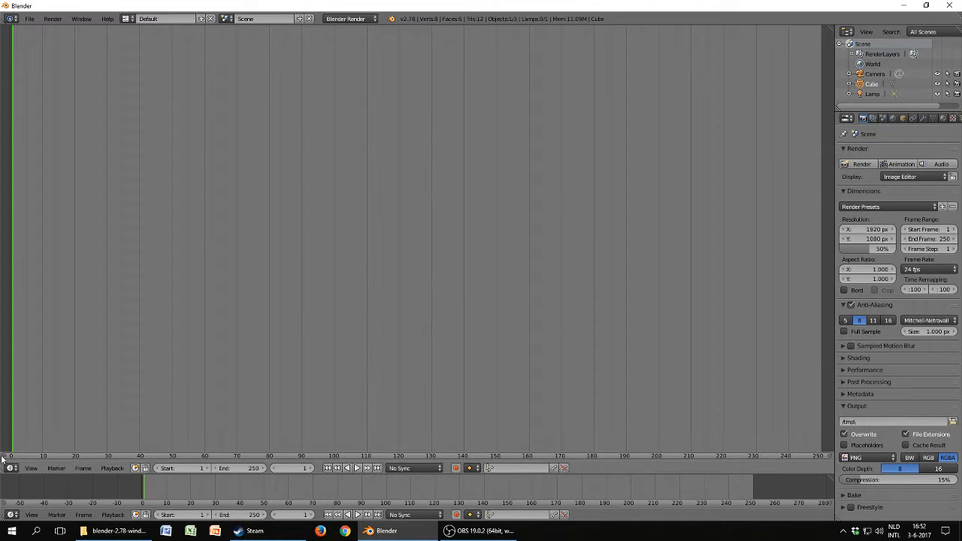
click(13, 467)
click(23, 457)
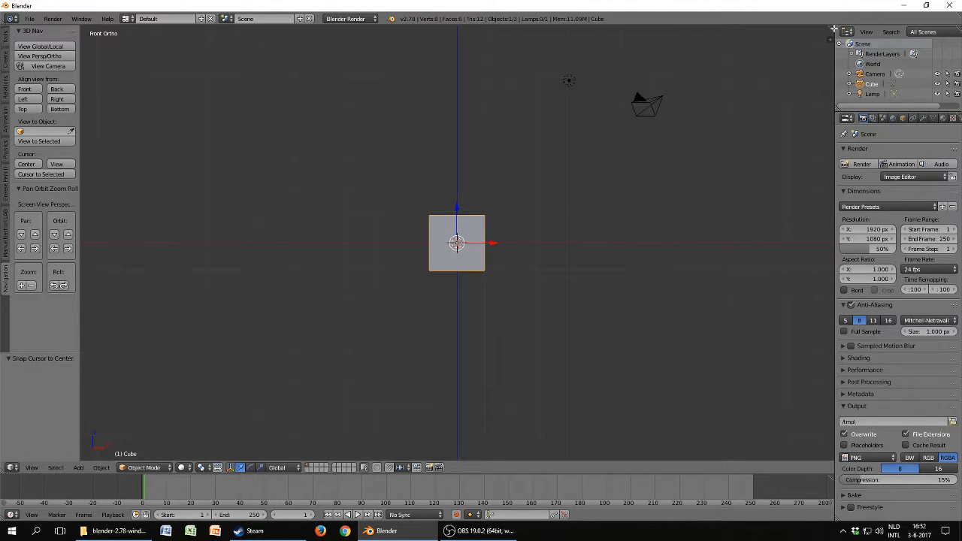
Split the 3D view into two side-by-side views and hide the tool shelf in the new one.
drag(830, 33, 510, 77)
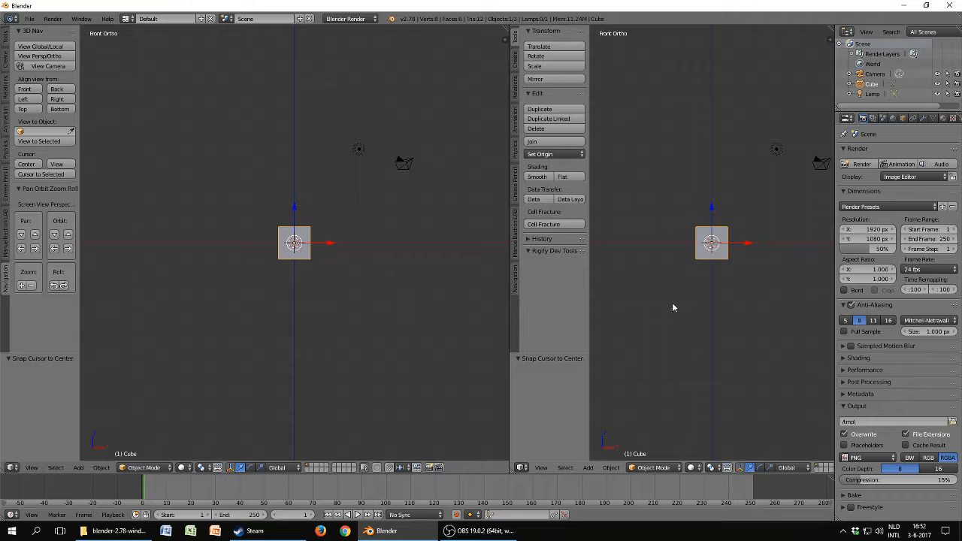
key(t)
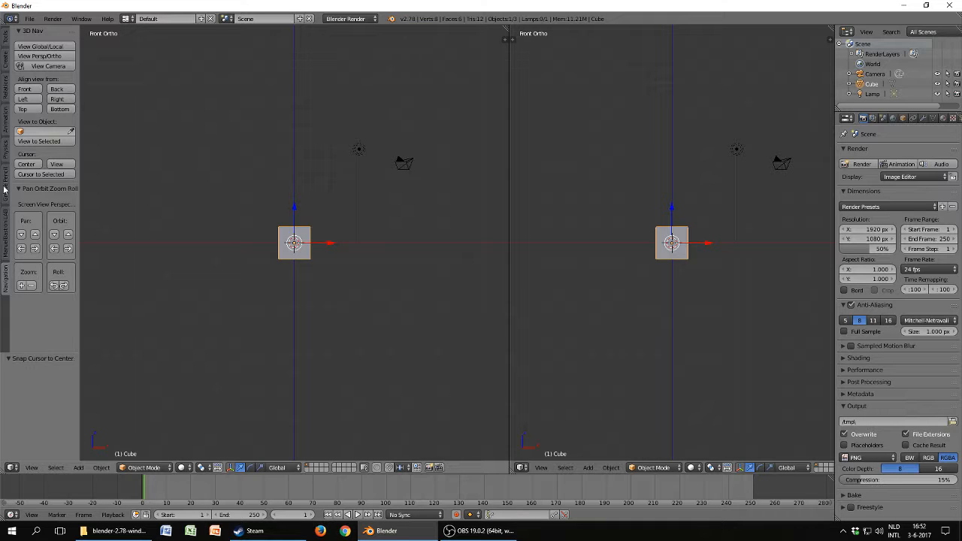
Show the original 3D view's properties region, examine its Transform, View, 3D Cursor and Shading settings, and hide it again.
key(n)
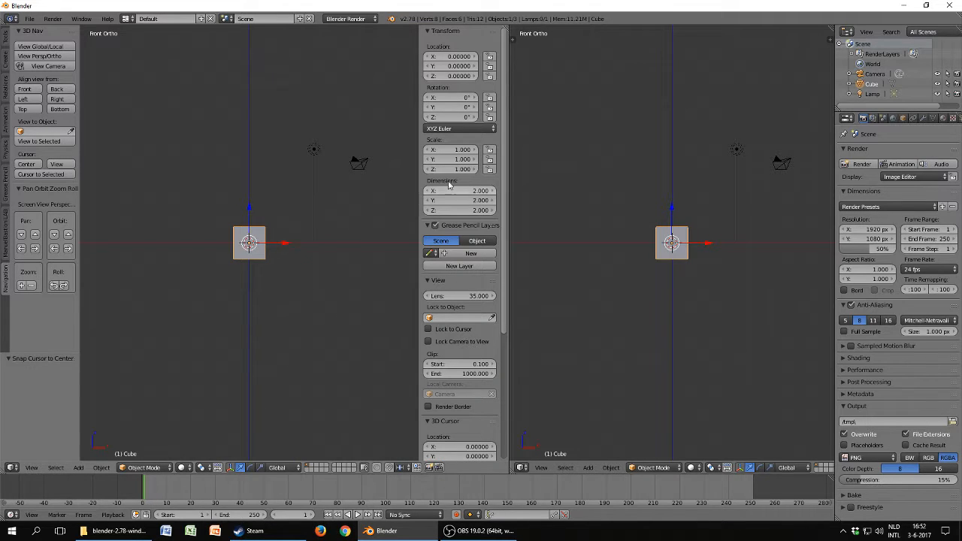
scroll(493, 195, down, 5)
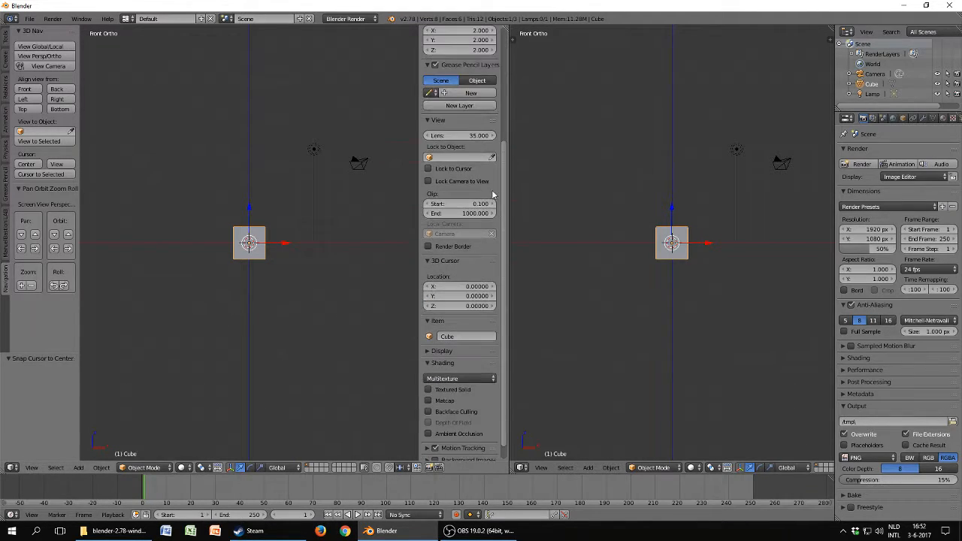
scroll(493, 194, down, 1)
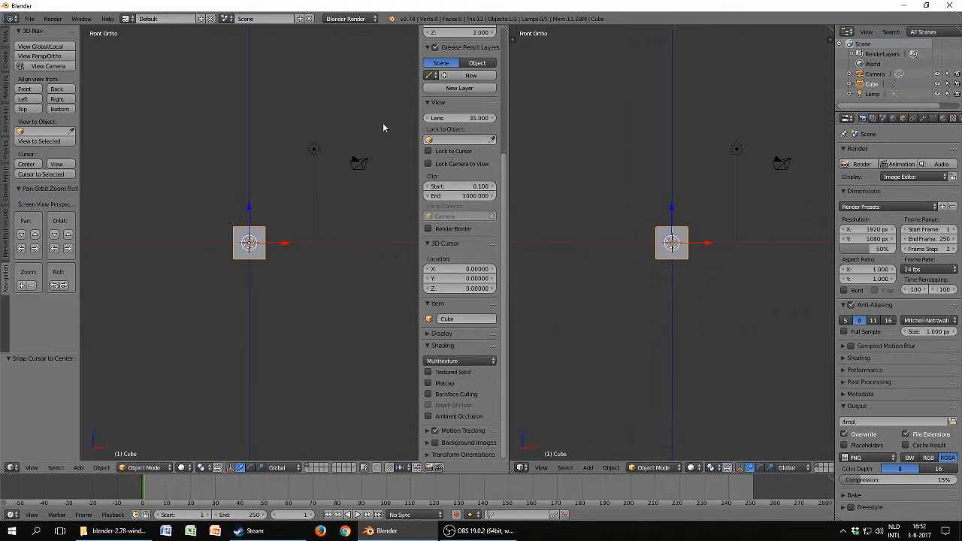
scroll(382, 127, up, 5)
scroll(460, 226, up, 6)
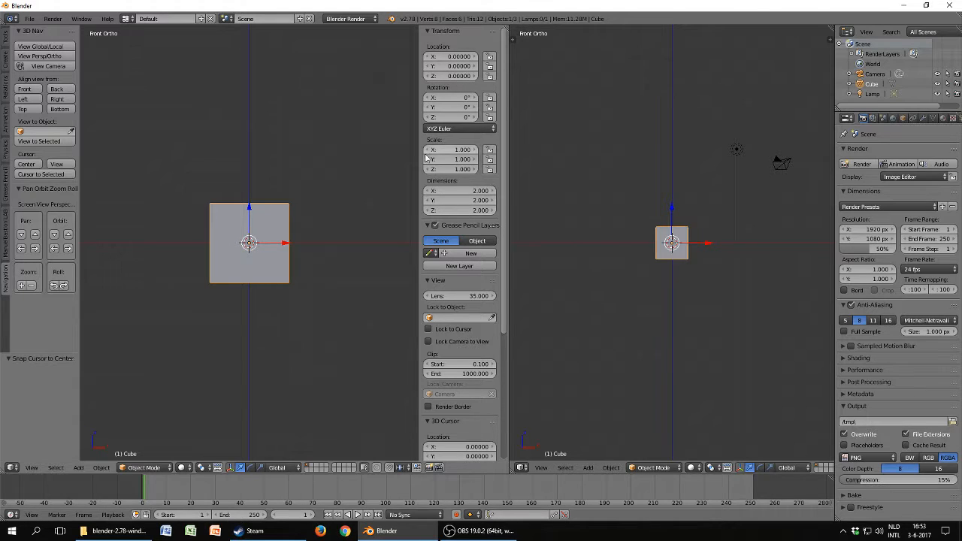
scroll(485, 240, down, 4)
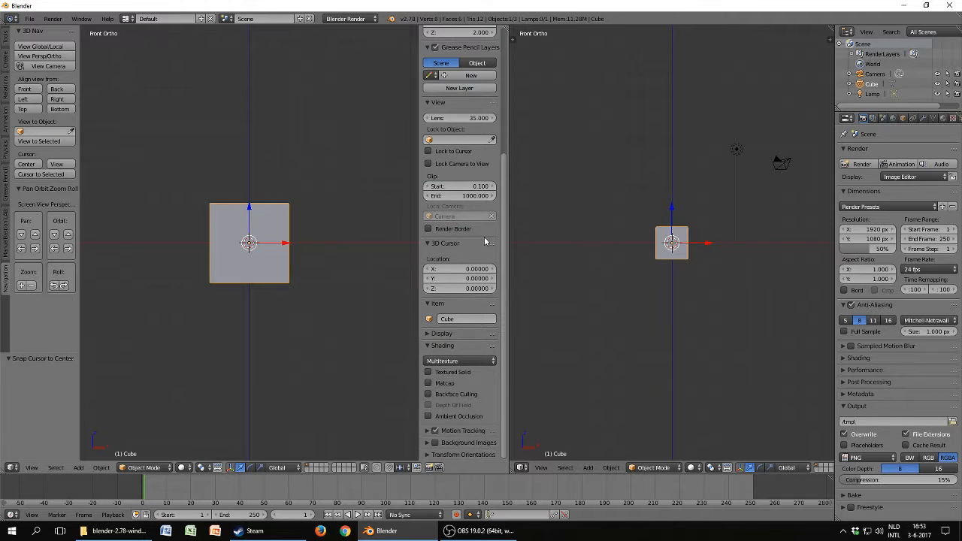
scroll(484, 240, up, 6)
key(n)
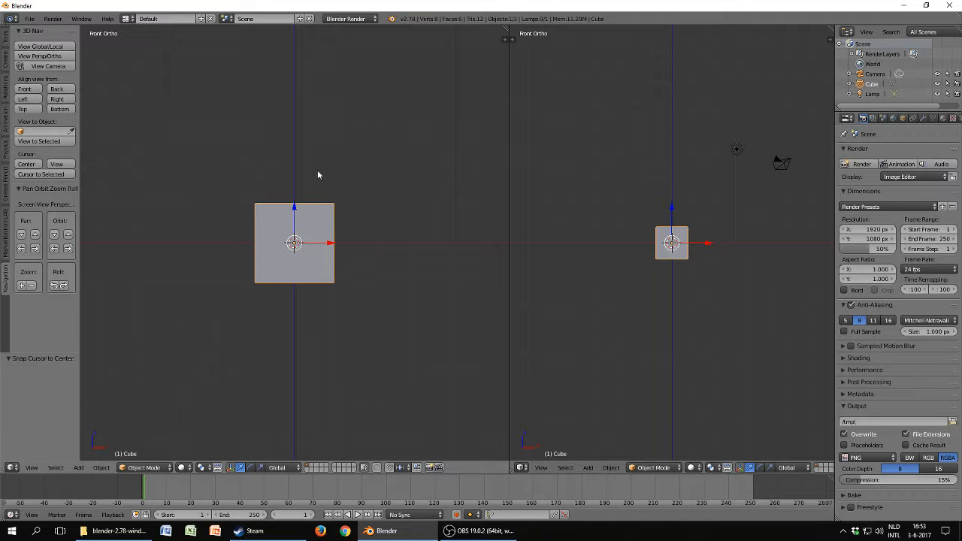
Change the new second 3D view to the Node Editor and hide its properties region.
click(520, 468)
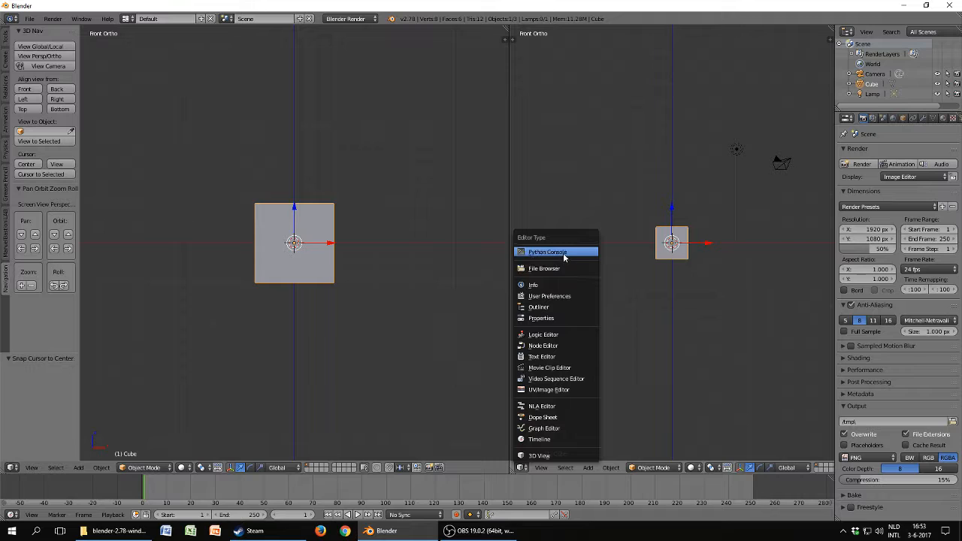
click(568, 347)
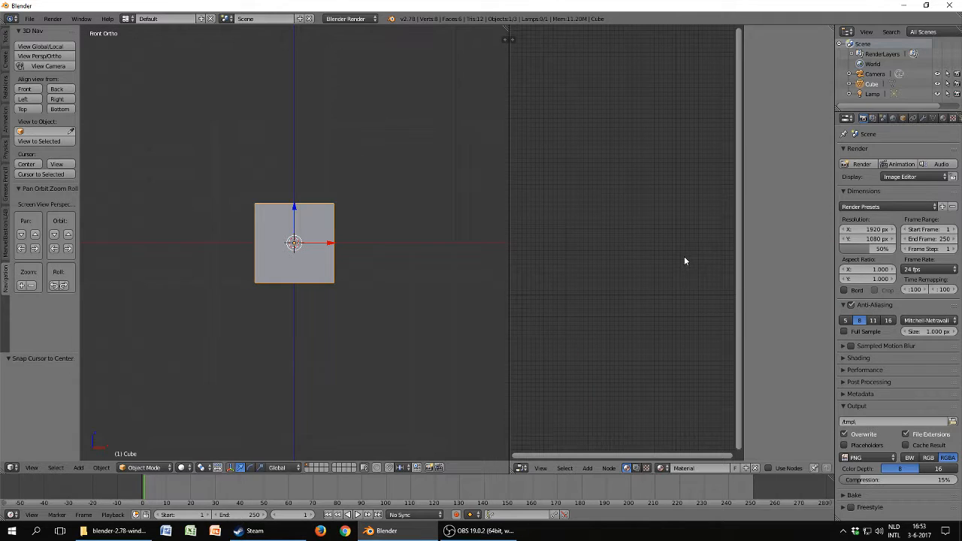
key(n)
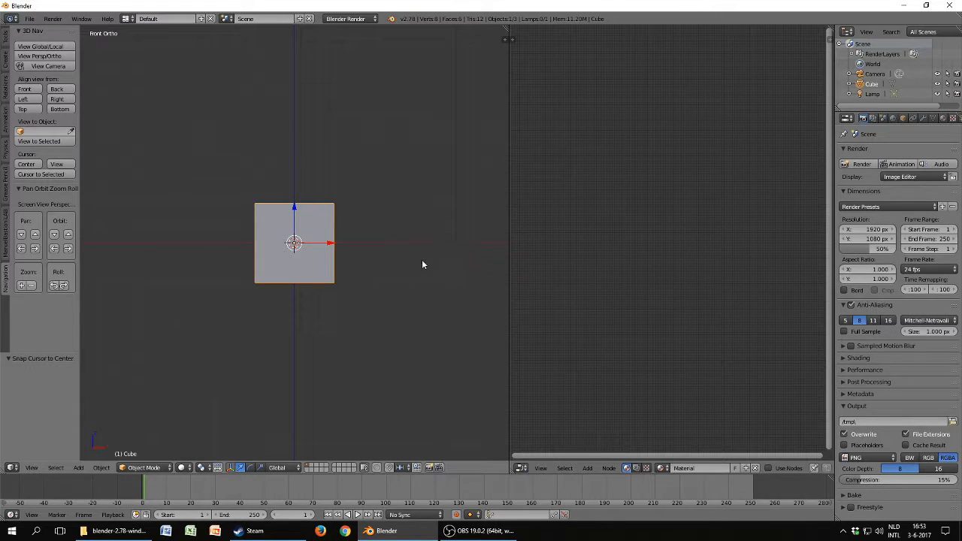
Check the cube's interaction modes, preview it with Rendered viewport shading, and return the shading to Solid.
click(143, 468)
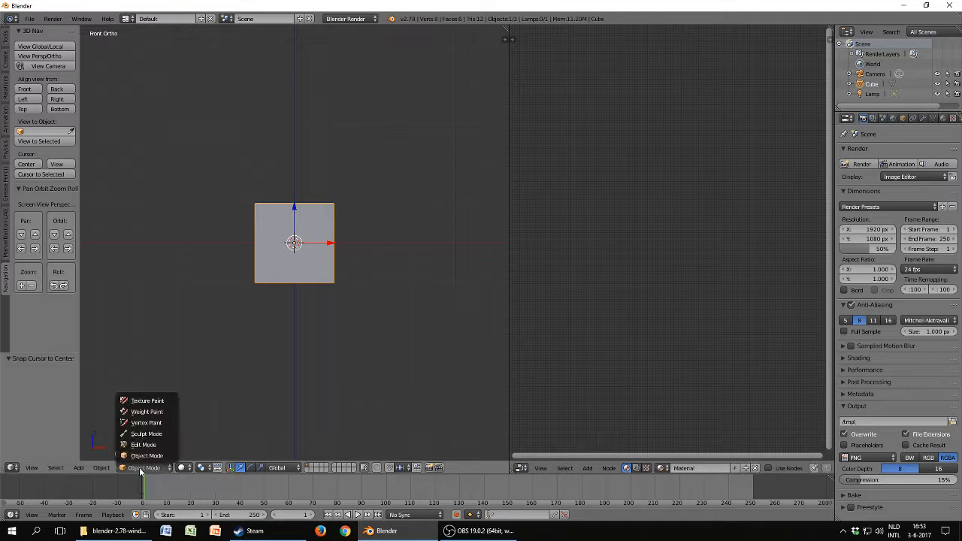
click(181, 467)
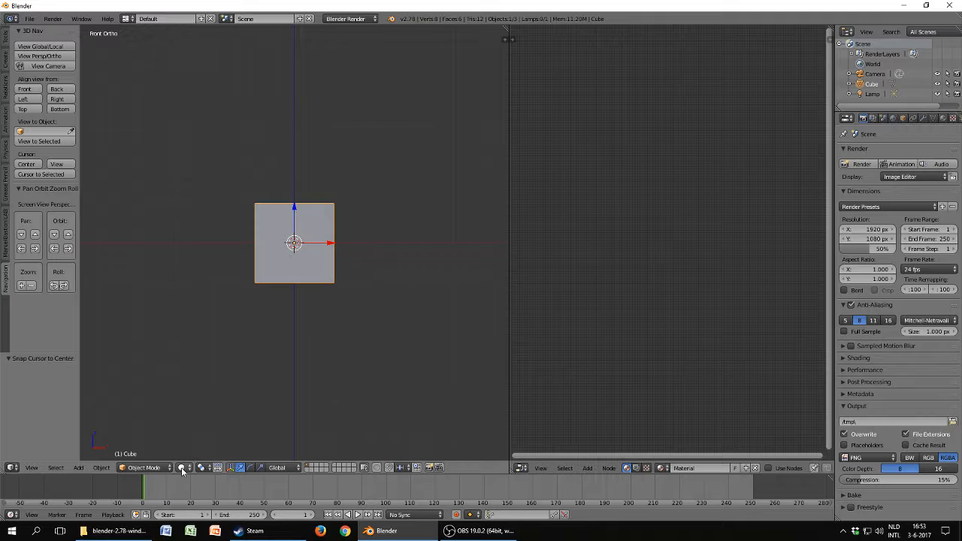
click(183, 467)
click(222, 402)
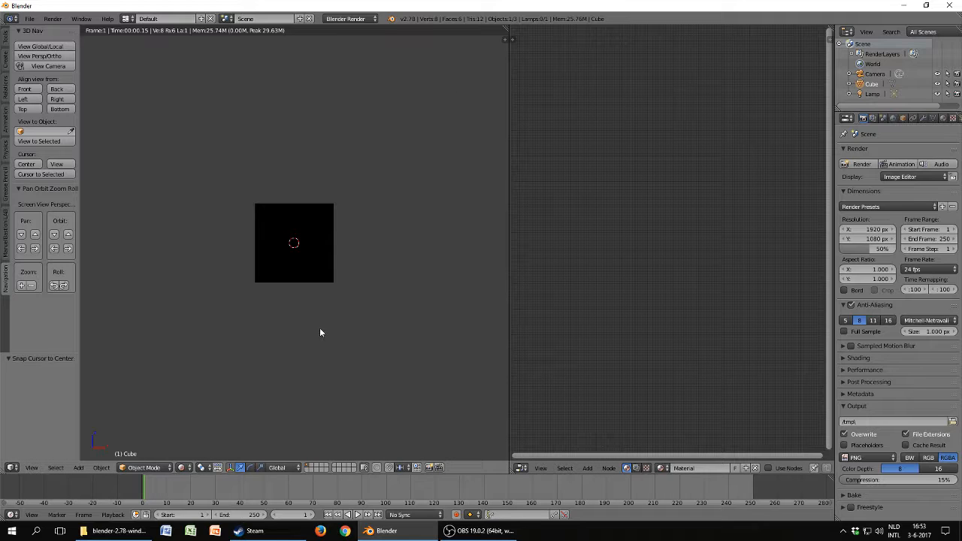
click(186, 467)
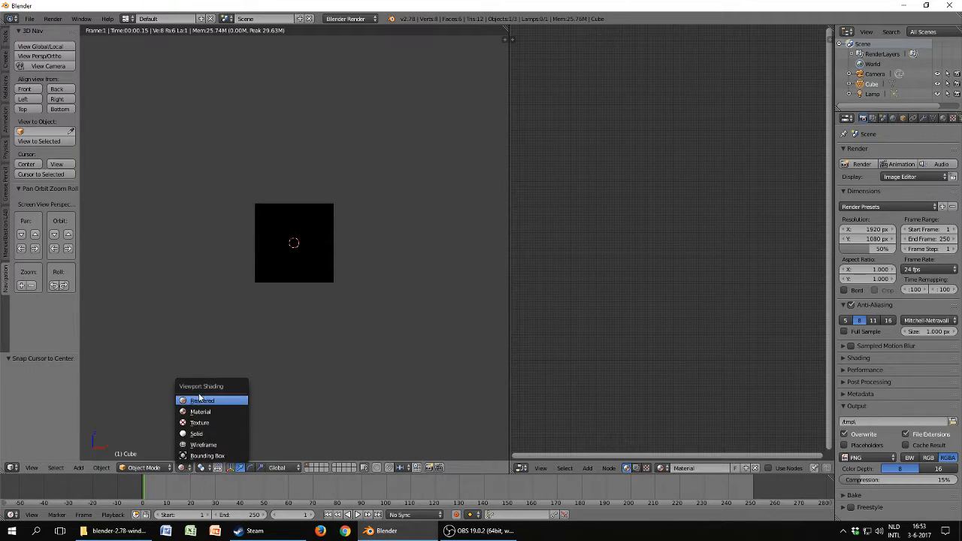
click(185, 466)
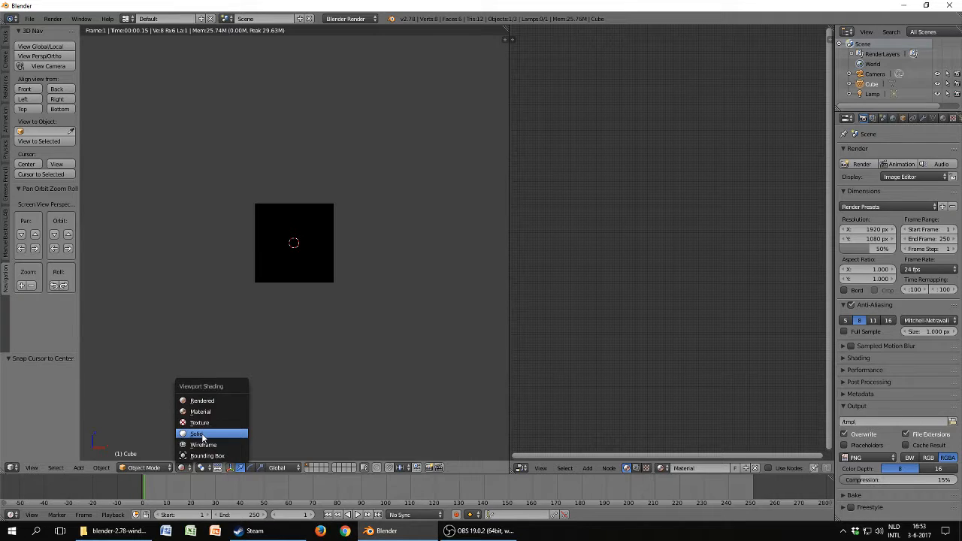
click(199, 439)
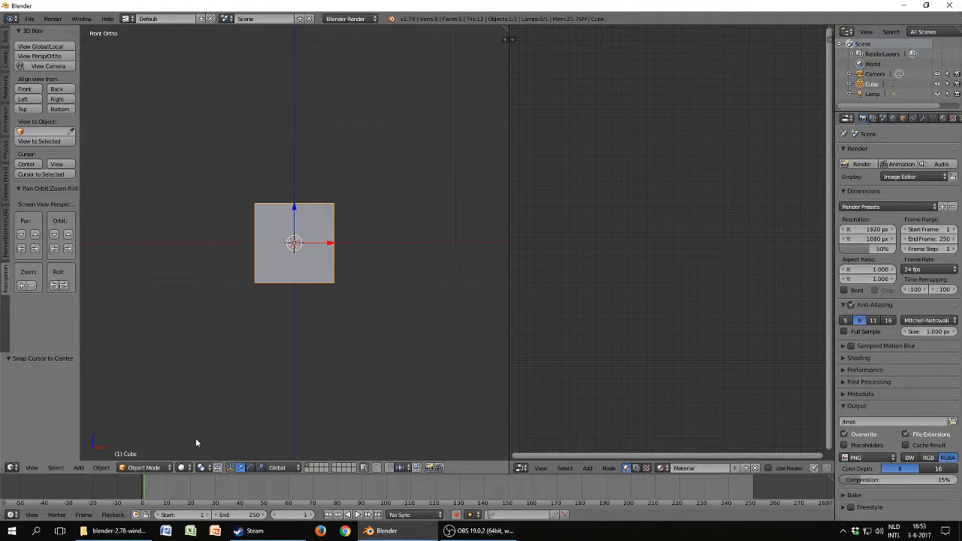